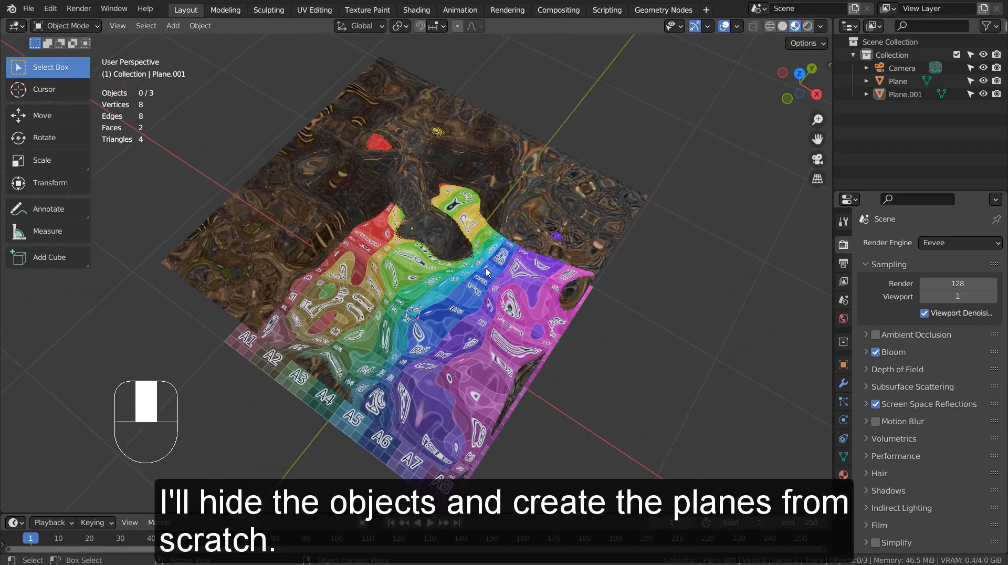
# - Hide the color grid plane and the refractive plane above it
pyautogui.scroll(-5, 611, 328)
pyautogui.moveTo(606, 307); pyautogui.dragTo(598, 309, button='middle')
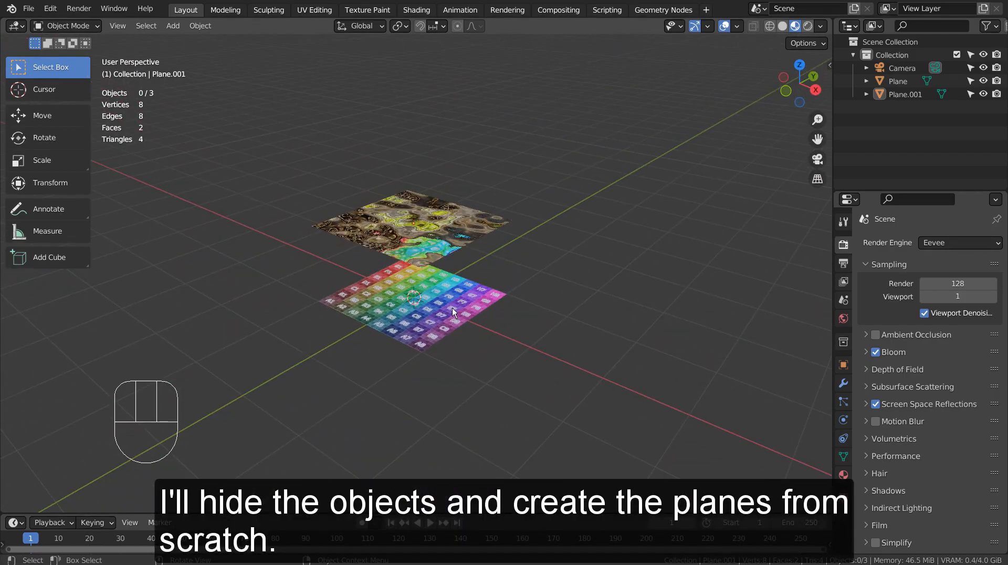
pyautogui.click(460, 304)
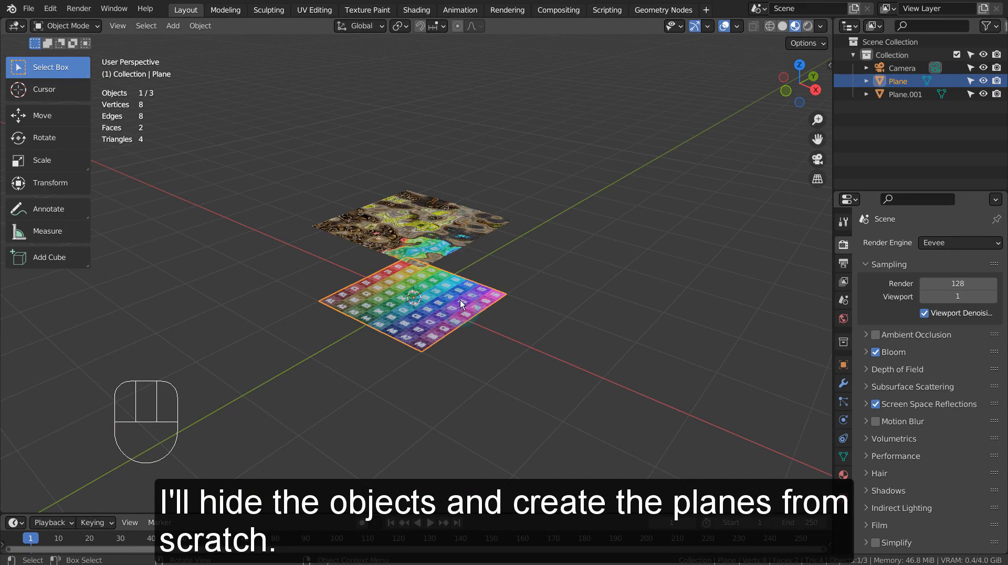
pyautogui.keyDown('shift'); pyautogui.click(447, 242); pyautogui.keyUp('shift')
pyautogui.press('h')
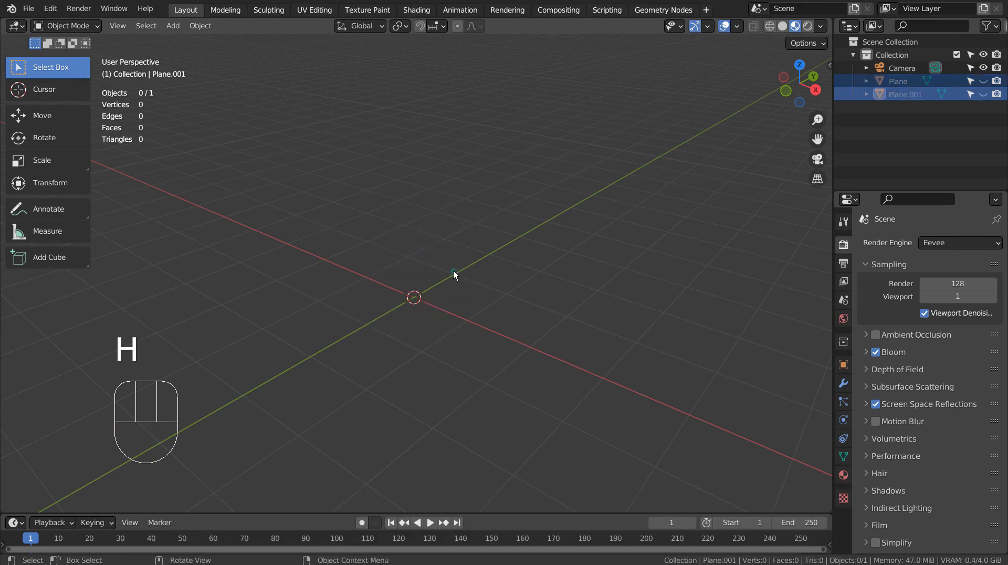
# - Add a new plane at the origin and place a duplicate of it straight above along the Z axis
pyautogui.hotkey('shift', 'a')
pyautogui.click(508, 271)
pyautogui.hotkey('shift', 'd')
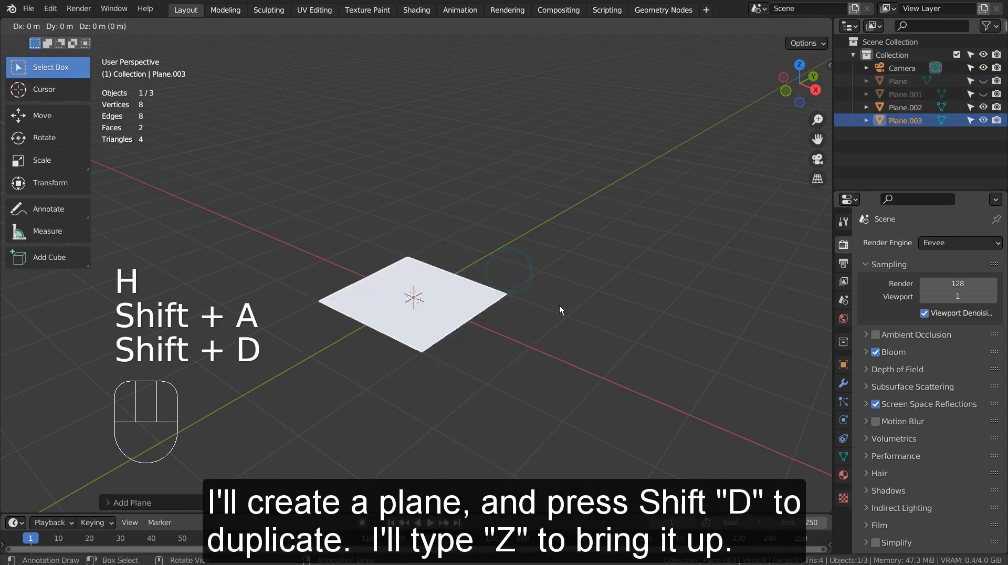
pyautogui.press('z')
pyautogui.click(556, 188)
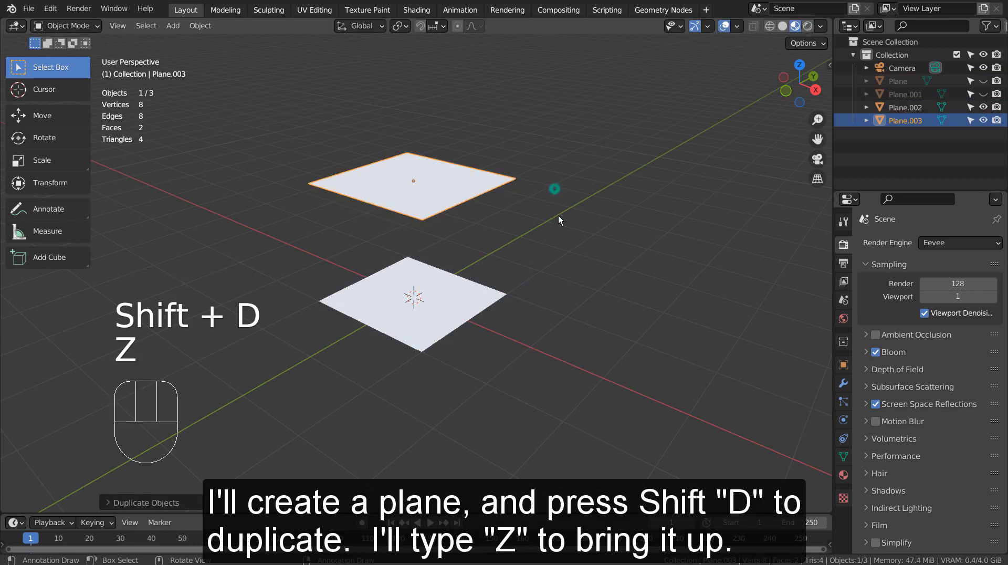
# - With the lower plane selected, generate a new 1024 × 1024 px Color Grid image in the Shading workspace
pyautogui.click(402, 303)
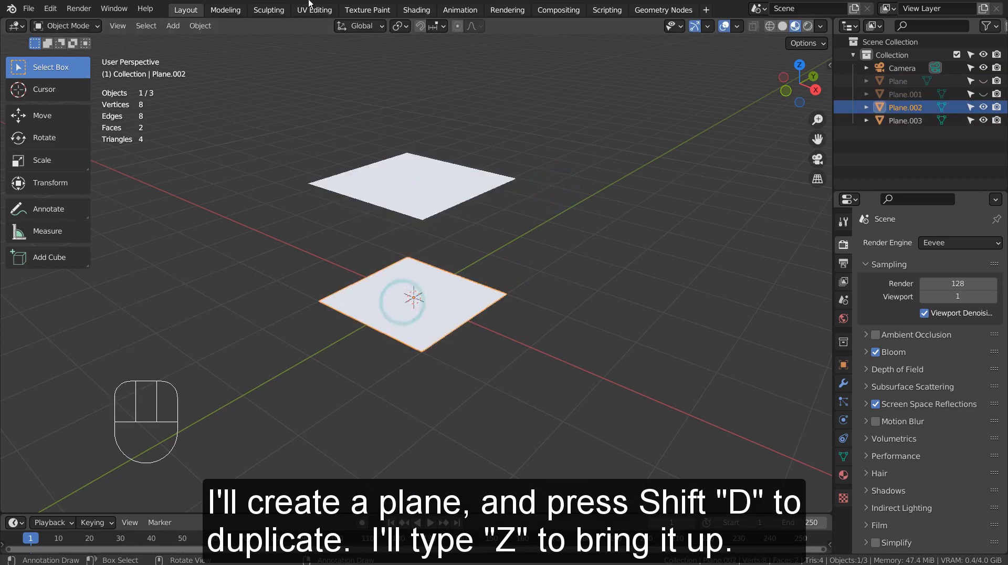
pyautogui.click(420, 7)
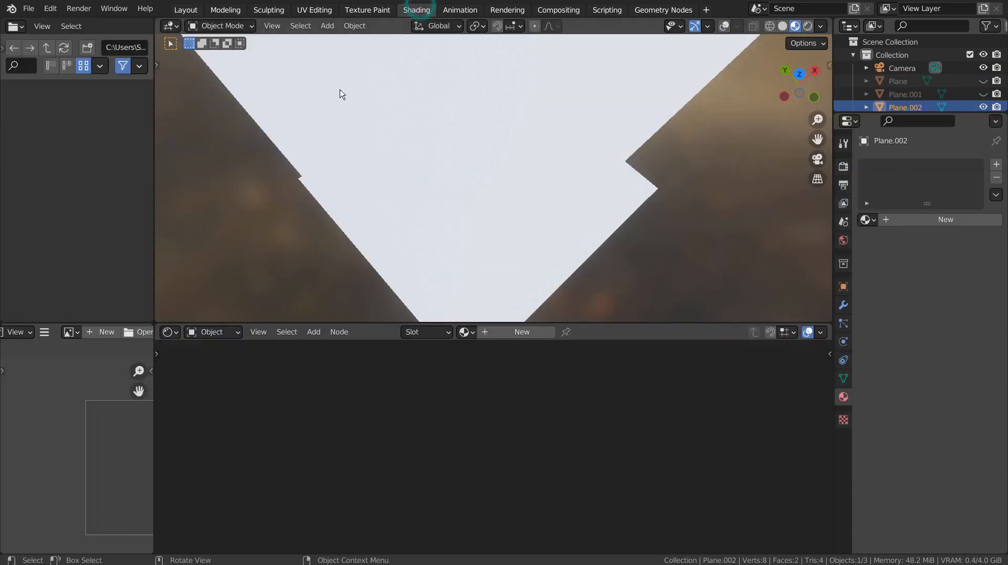
pyautogui.click(103, 332)
pyautogui.click(135, 424)
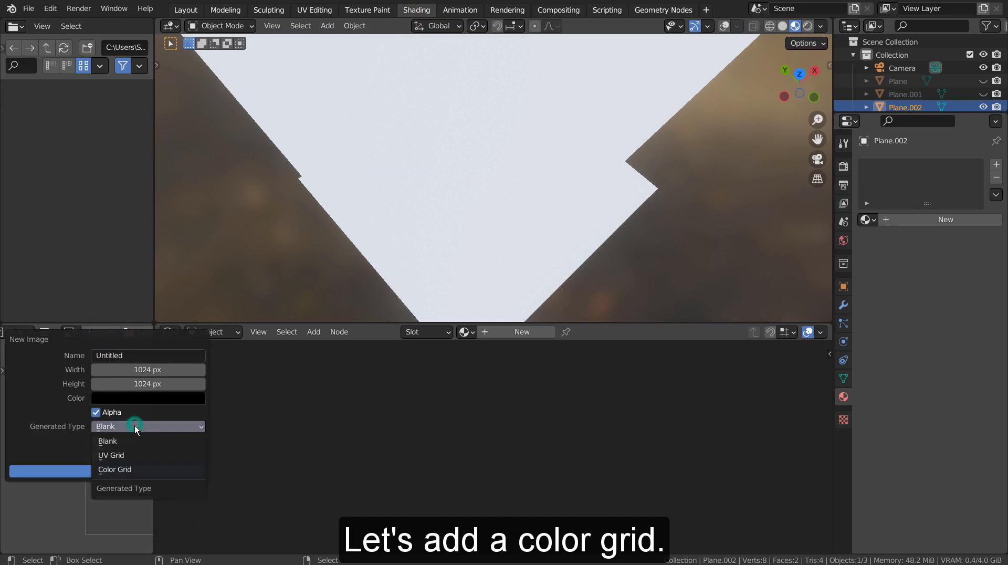
pyautogui.click(137, 465)
pyautogui.click(106, 471)
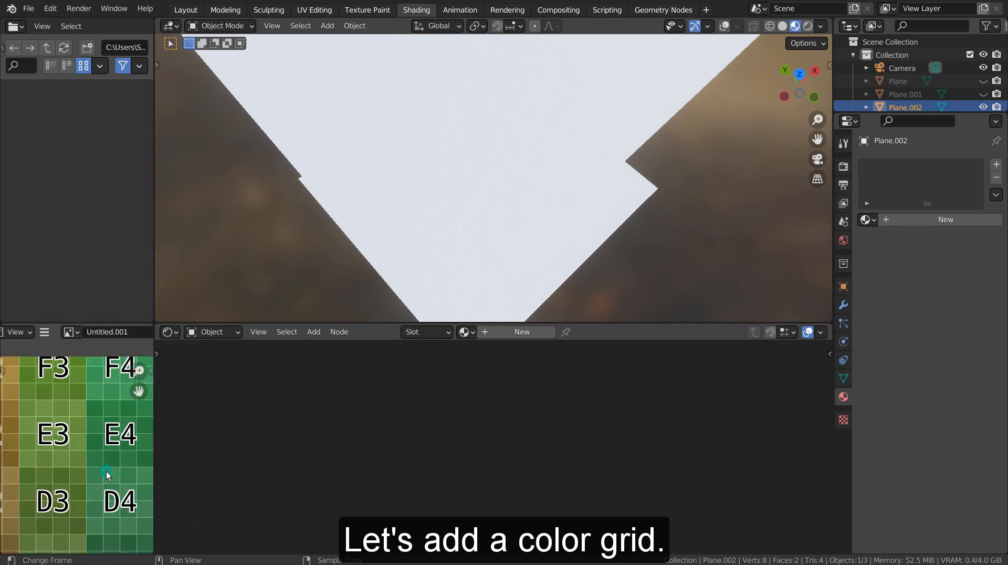
# - Turn on the viewport overlays and create a new material for the lower plane
pyautogui.moveTo(506, 279); pyautogui.dragTo(659, 190, button='middle')
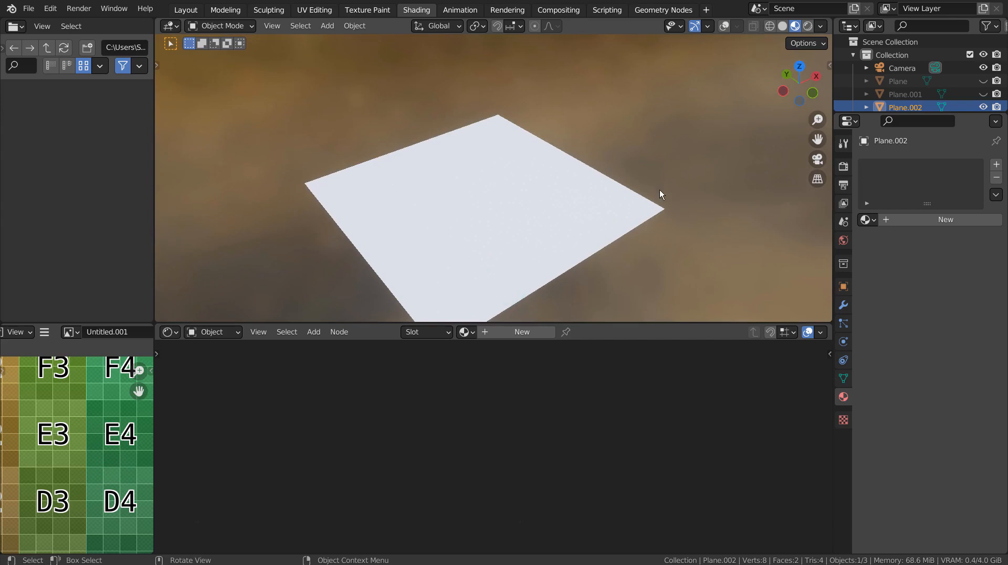
pyautogui.click(725, 28)
pyautogui.click(518, 332)
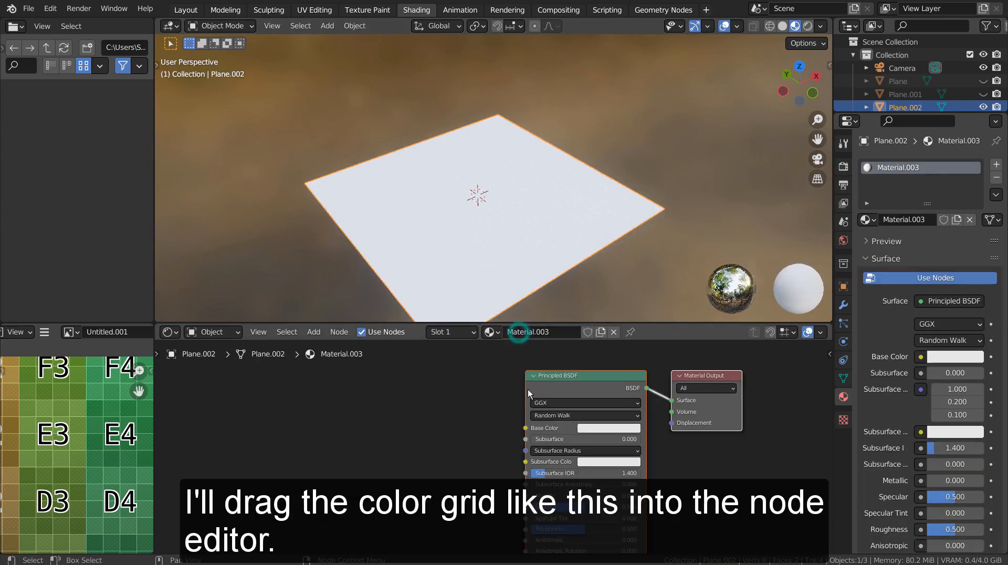
# - Bring the color grid image into the lower plane's node tree and connect its Color to the Principled BSDF's Base Color
pyautogui.moveTo(68, 335); pyautogui.dragTo(303, 432)
pyautogui.moveTo(408, 446); pyautogui.dragTo(527, 426)
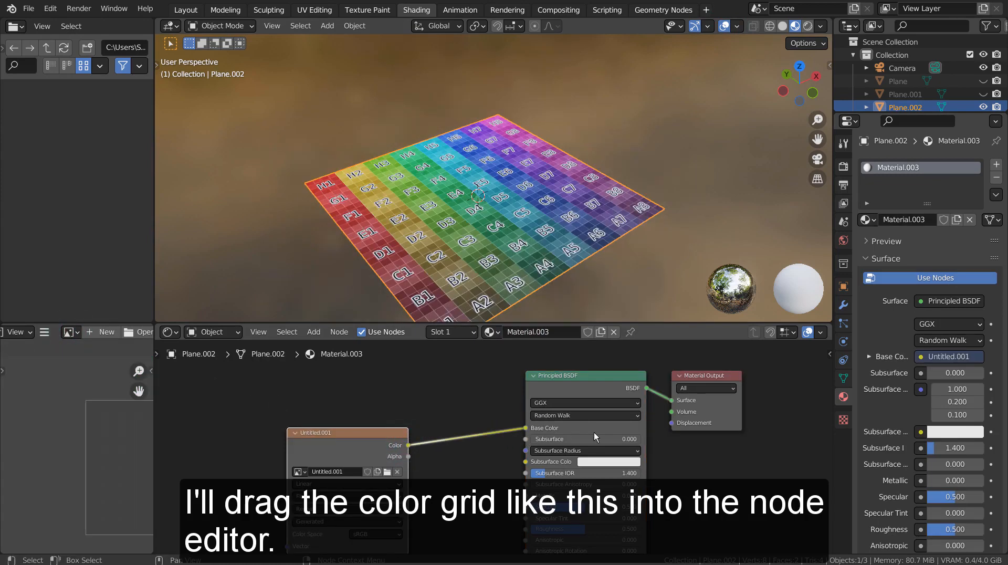
pyautogui.moveTo(387, 433); pyautogui.dragTo(410, 415)
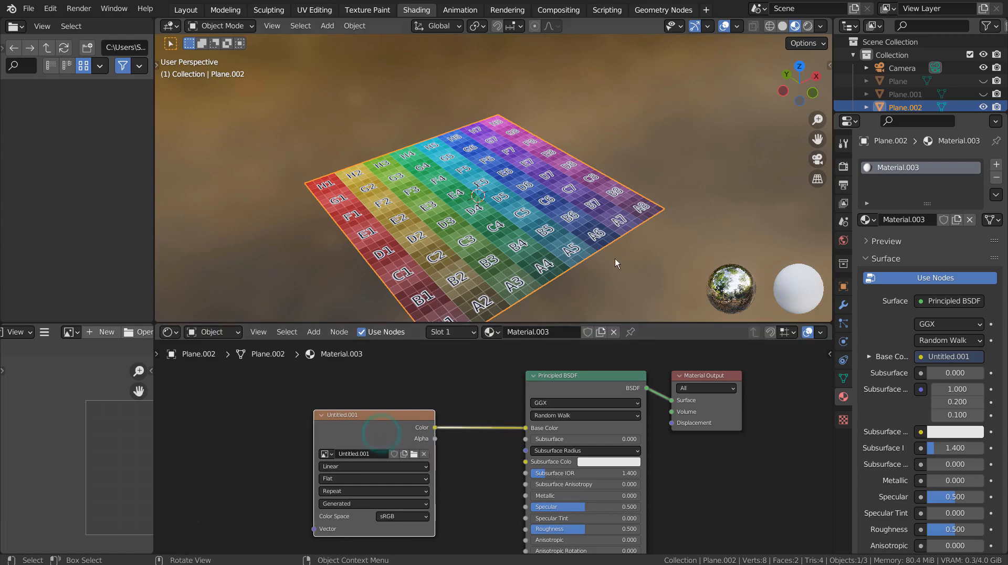
# - Assign the existing refraction material, Material.002, to the upper plane
pyautogui.moveTo(615, 258); pyautogui.dragTo(562, 190, button='middle')
pyautogui.click(562, 190)
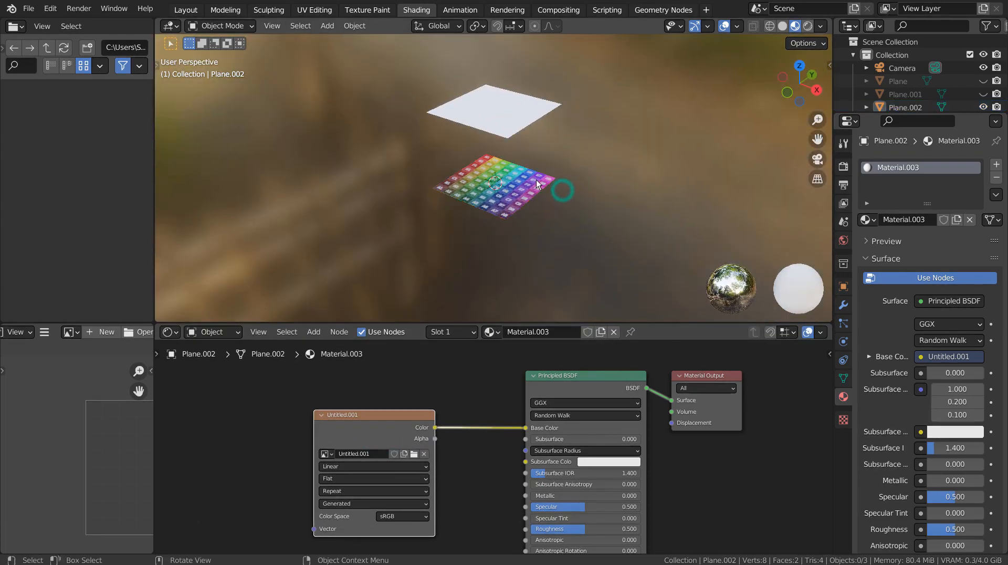
pyautogui.scroll(2, 701, 180)
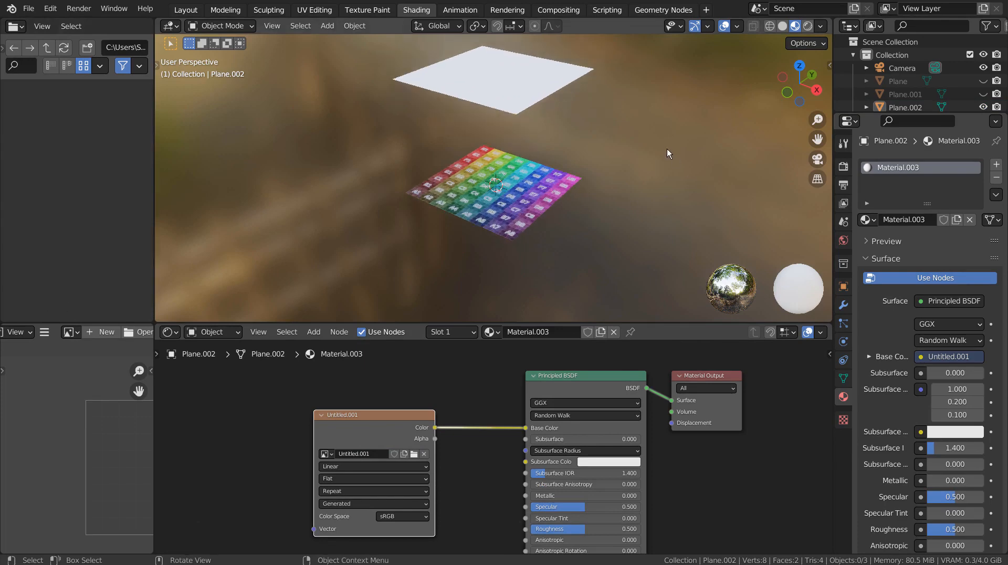
pyautogui.moveTo(666, 149)
pyautogui.mouseDown(button='middle')
pyautogui.moveTo(665, 161)
pyautogui.moveTo(653, 152)
pyautogui.mouseUp(button='middle')
pyautogui.click(553, 89)
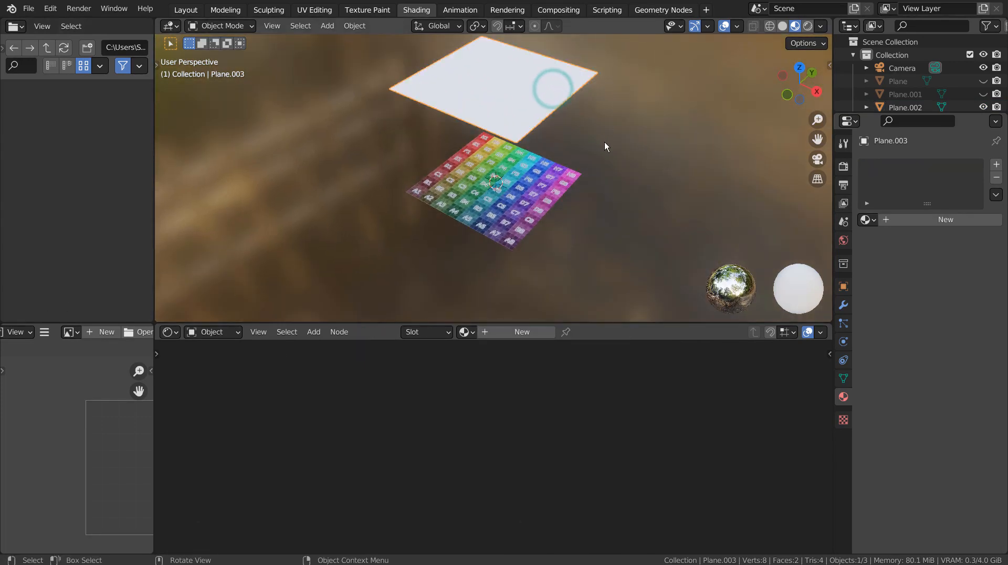
pyautogui.click(466, 332)
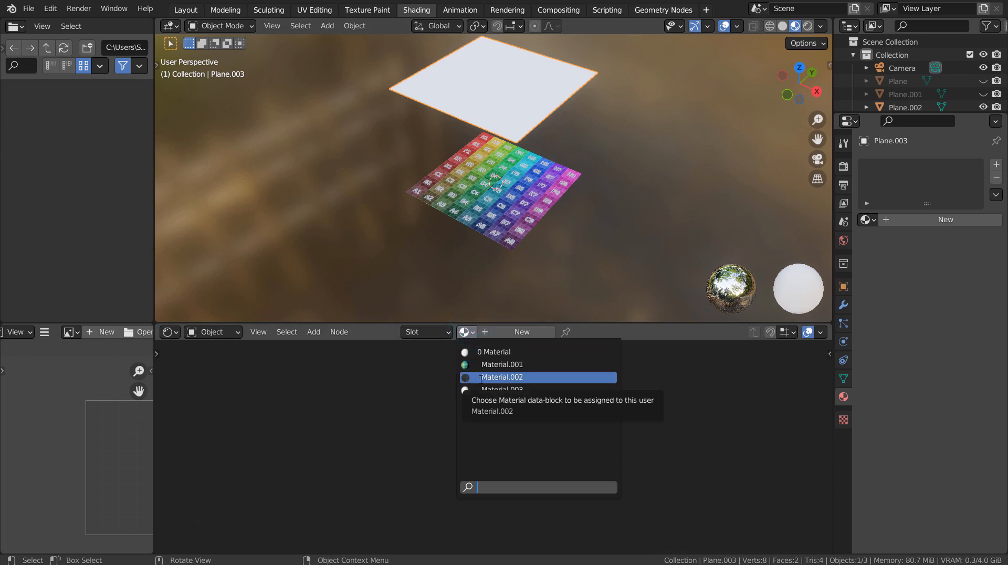
pyautogui.click(482, 378)
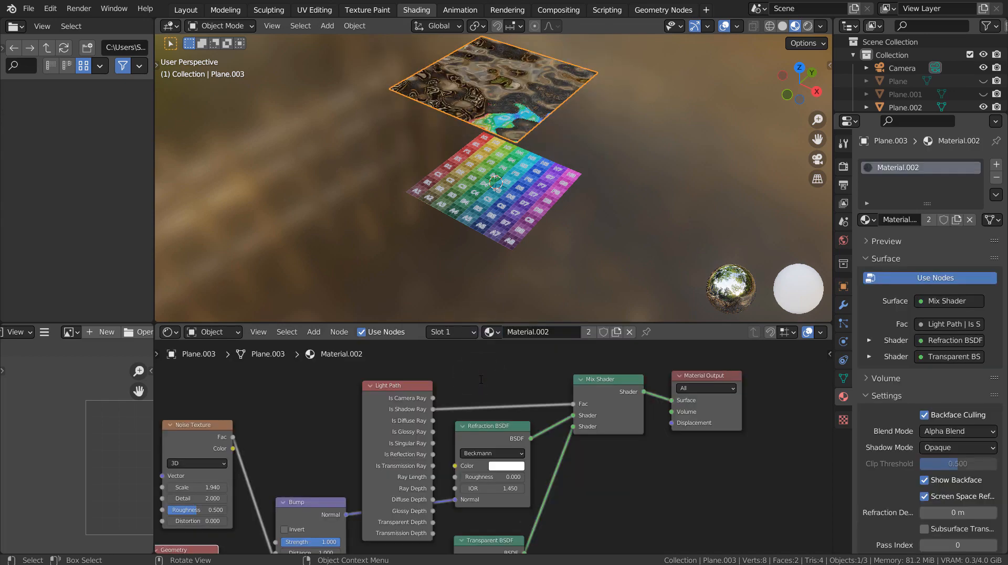
# - Show the full Material.002 node tree maximized, move the Bump node below the Light Path node, and restore the layout
pyautogui.hotkey('ctrl', 'space')
pyautogui.scroll(-3, 541, 353)
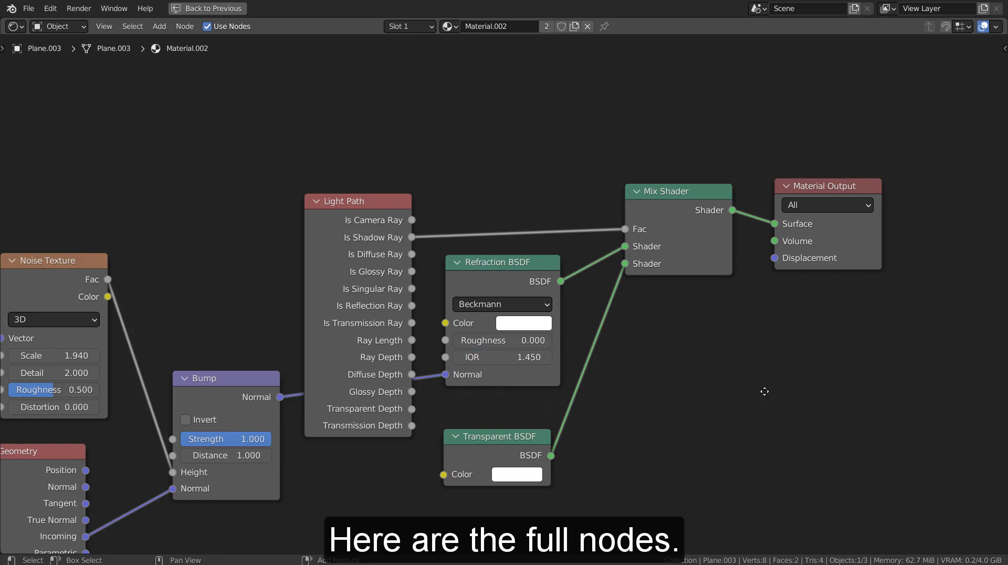
pyautogui.moveTo(765, 390); pyautogui.dragTo(826, 279, button='middle')
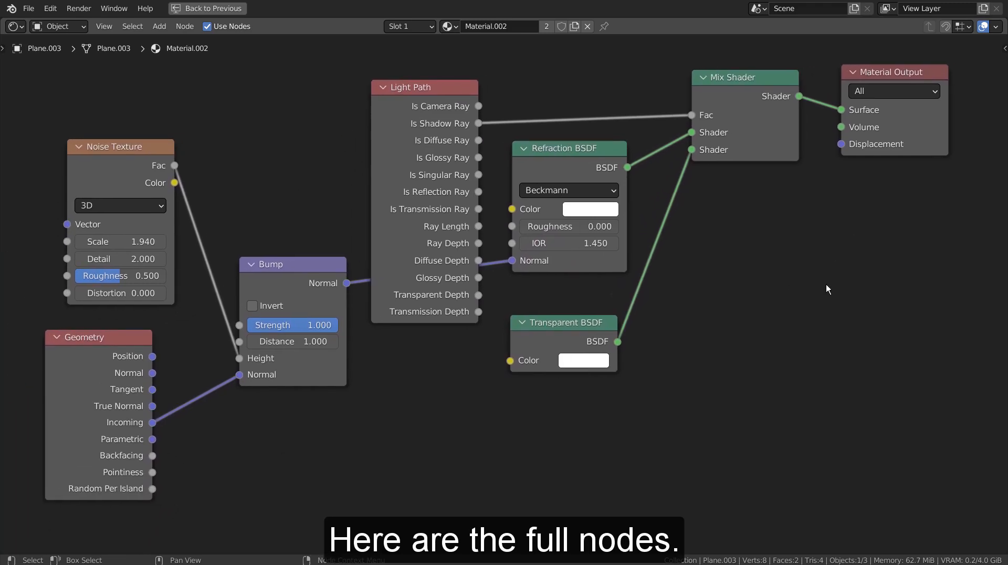
pyautogui.moveTo(287, 278); pyautogui.dragTo(412, 384)
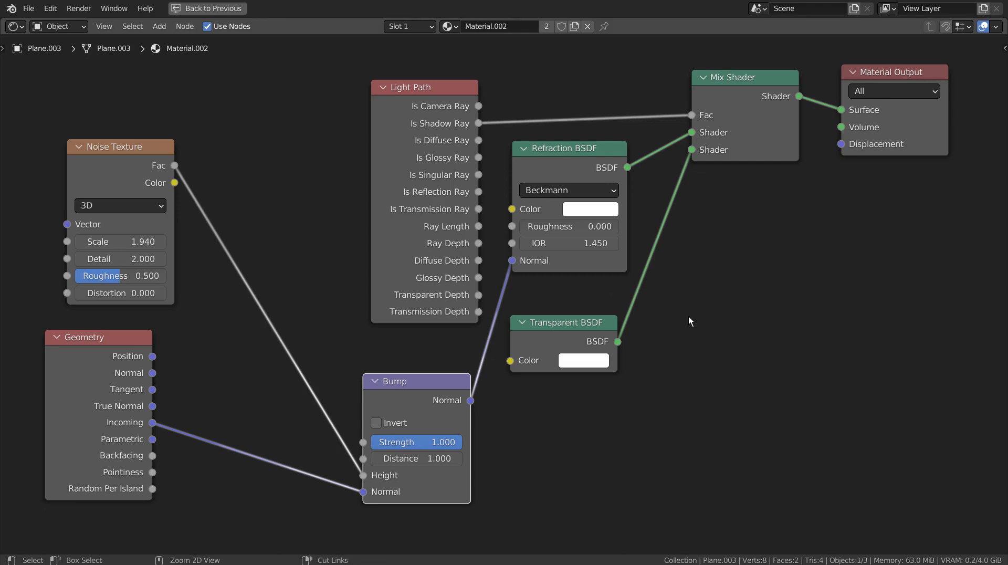
pyautogui.hotkey('ctrl', 'space')
# - Try a different Scale on the Noise Texture node and undo the changes
pyautogui.keyDown('shift'); pyautogui.moveTo(564, 137); pyautogui.dragTo(591, 196, button='middle'); pyautogui.keyUp('shift')
pyautogui.scroll(-1, 591, 196)
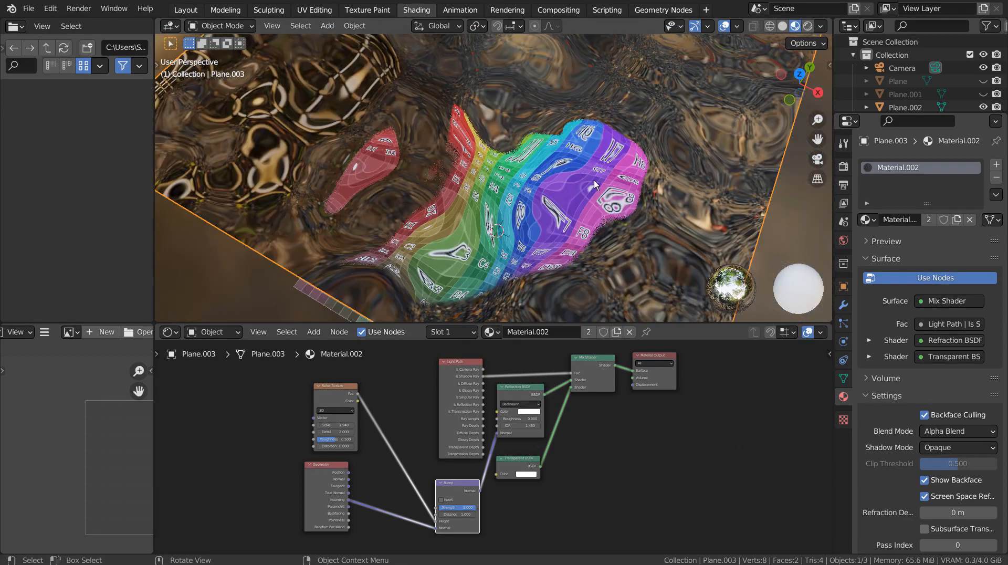
pyautogui.scroll(3, 553, 353)
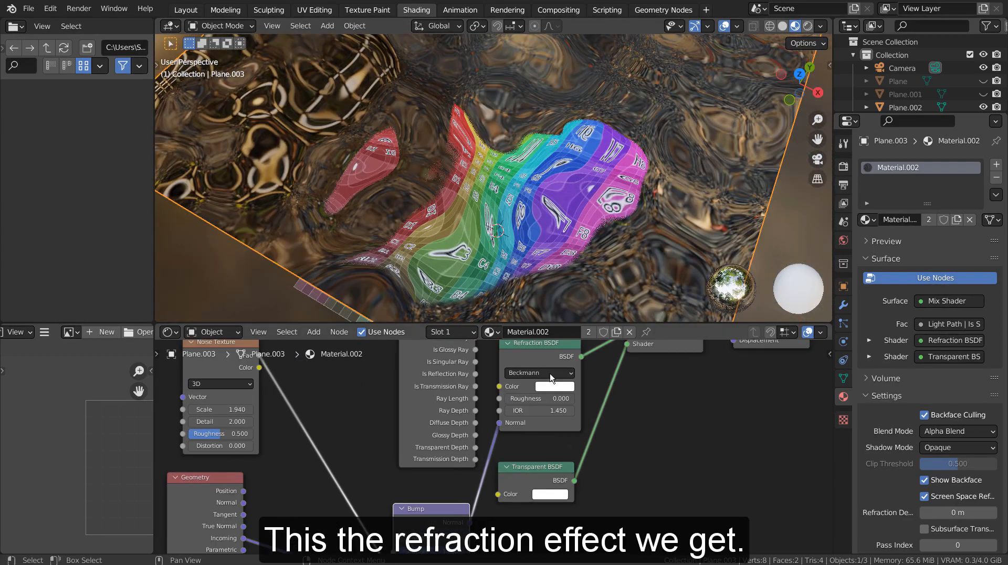
pyautogui.moveTo(220, 410); pyautogui.dragTo(298, 437)
pyautogui.hotkey('ctrl', 'z')
pyautogui.hotkey('ctrl', 'z')
pyautogui.hotkey('ctrl', 'z')
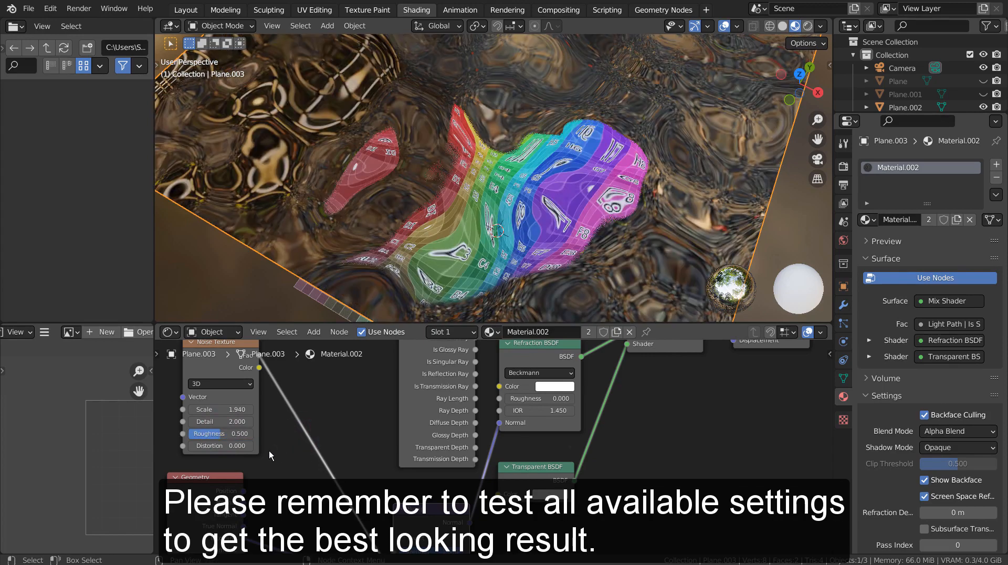
# - Test the Geometry node's Parametric output on the Bump node's Normal input, and reconnect Incoming to it
pyautogui.scroll(-2, 297, 465)
pyautogui.moveTo(313, 467); pyautogui.dragTo(385, 415, button='middle')
pyautogui.scroll(1, 297, 412)
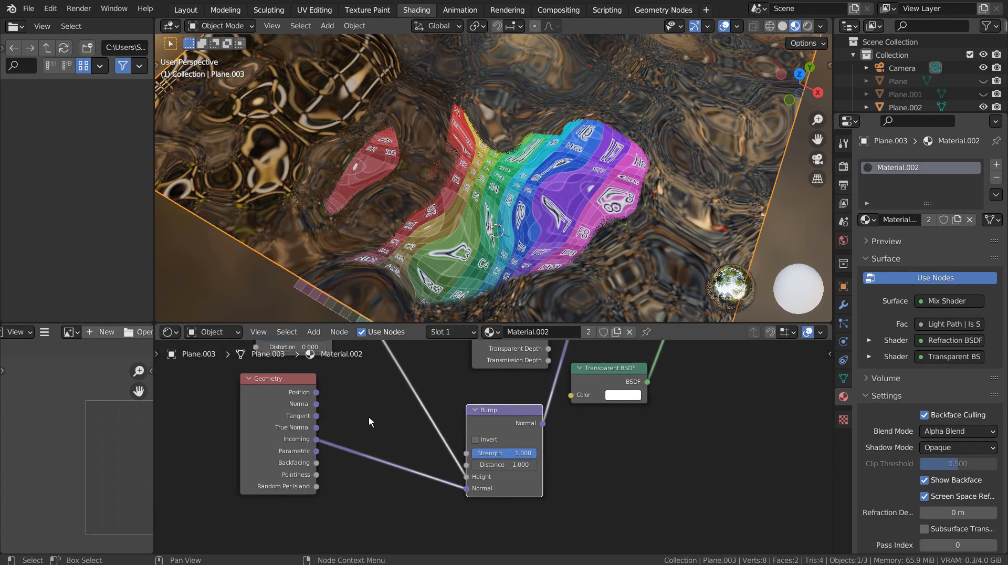
pyautogui.moveTo(317, 452); pyautogui.dragTo(466, 488)
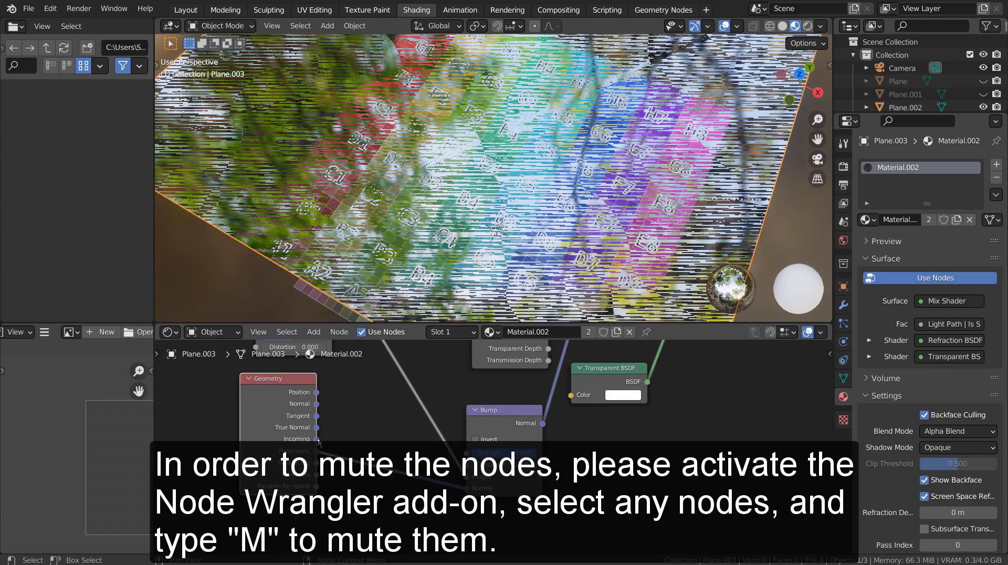
pyautogui.moveTo(395, 179); pyautogui.dragTo(342, 290, button='middle')
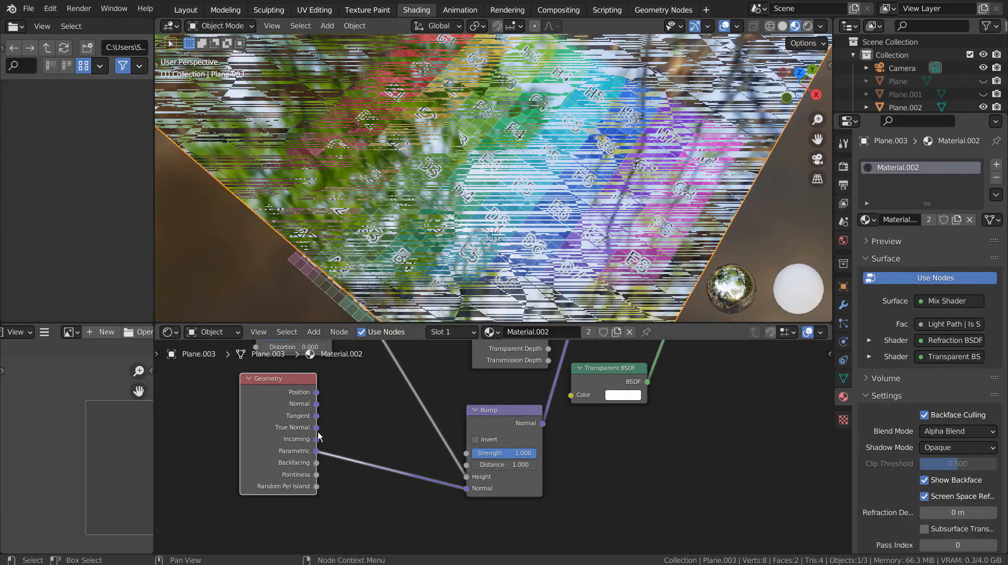
pyautogui.moveTo(317, 440); pyautogui.dragTo(466, 489)
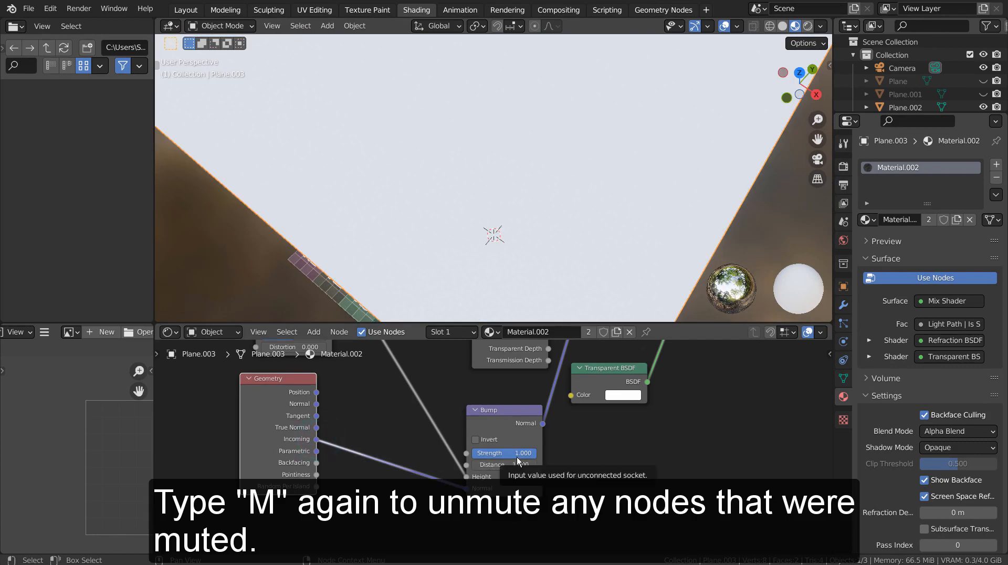
pyautogui.moveTo(520, 456)
pyautogui.mouseDown()
pyautogui.moveTo(455, 456)
pyautogui.moveTo(519, 457)
pyautogui.mouseUp()
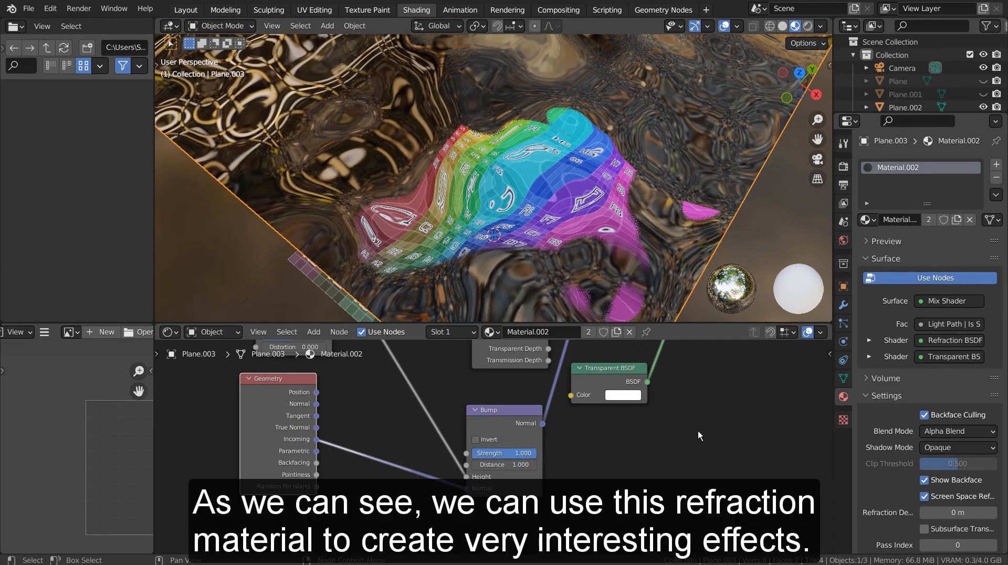
# - Test Light Path's Is Camera Ray, Is Diffuse Ray and Is Singular Ray as the Mix Shader's Fac, and reconnect Is Shadow Ray
pyautogui.scroll(-3, 699, 430)
pyautogui.keyDown('shift'); pyautogui.moveTo(704, 397); pyautogui.dragTo(536, 515, button='middle'); pyautogui.keyUp('shift')
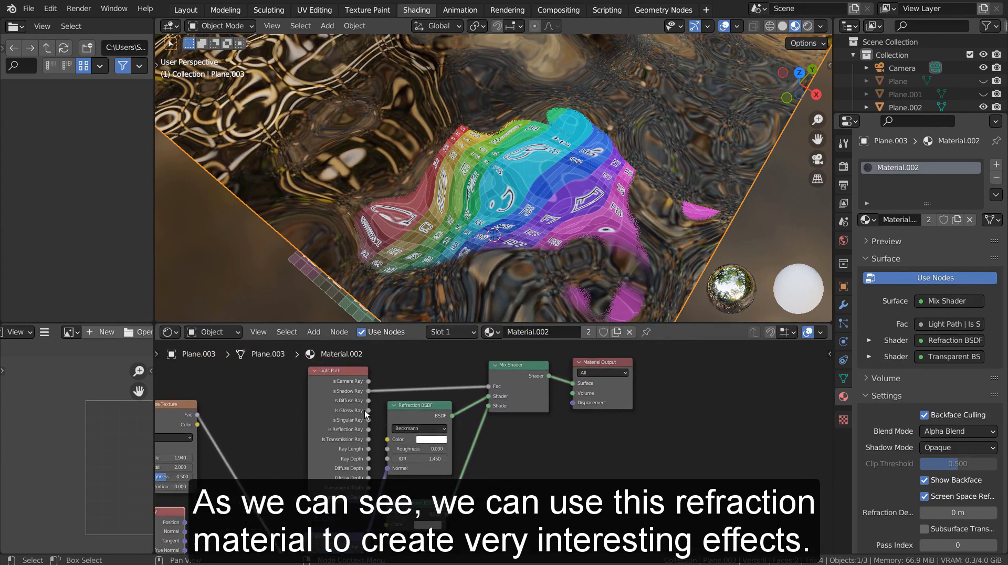
pyautogui.scroll(4, 365, 411)
pyautogui.moveTo(363, 404); pyautogui.dragTo(453, 414, button='middle')
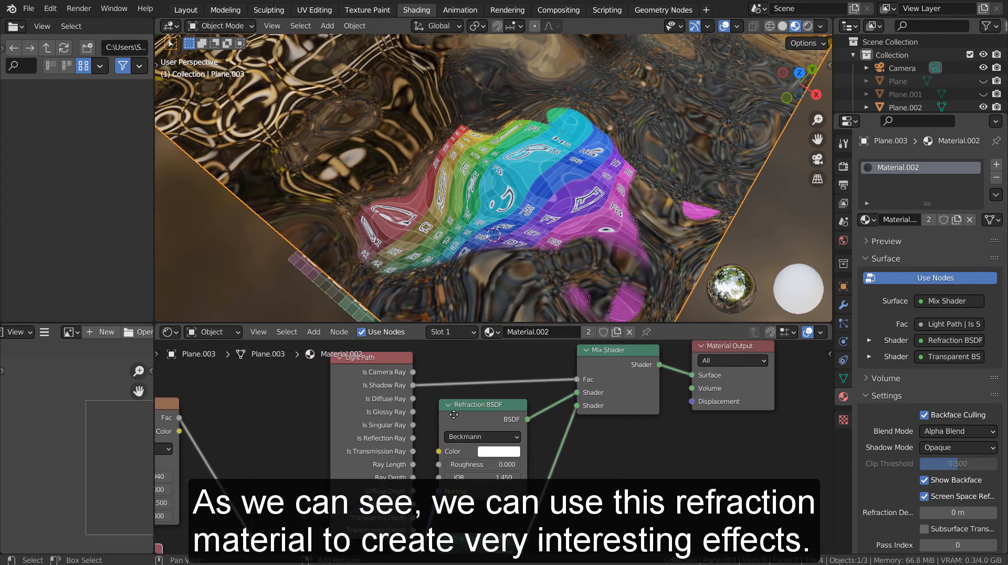
pyautogui.moveTo(414, 374); pyautogui.dragTo(576, 381)
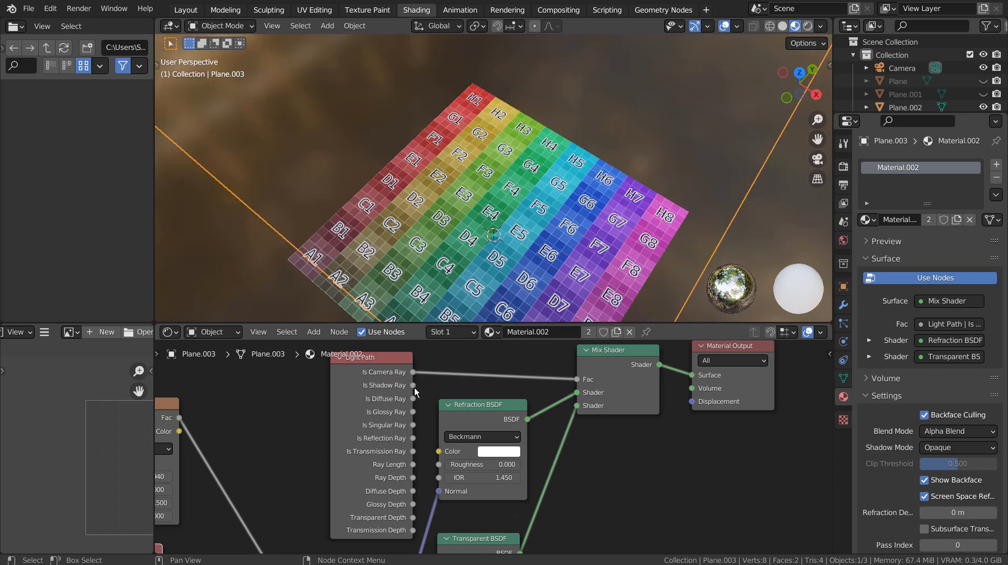
pyautogui.moveTo(414, 399); pyautogui.dragTo(577, 379)
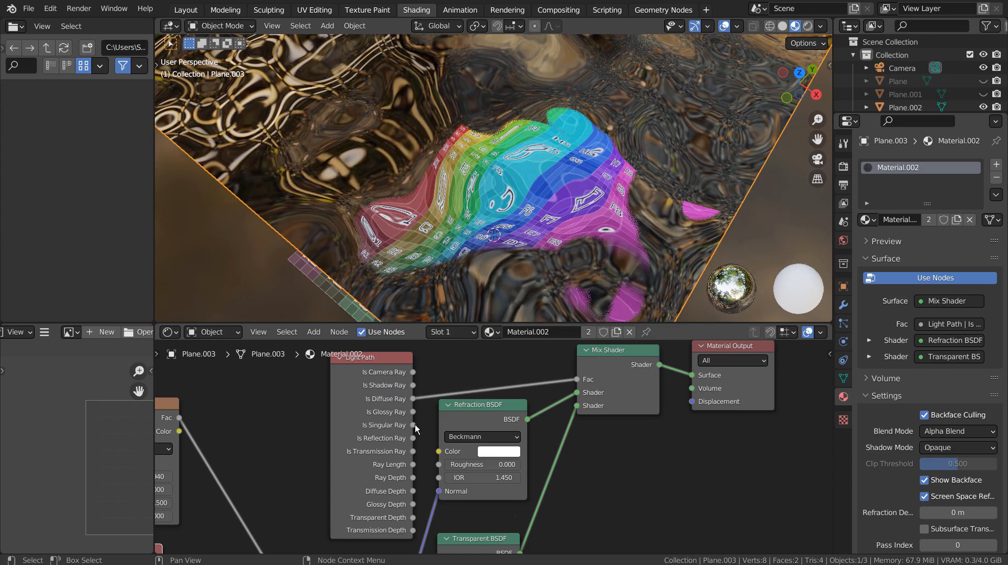
pyautogui.moveTo(413, 425); pyautogui.dragTo(576, 379)
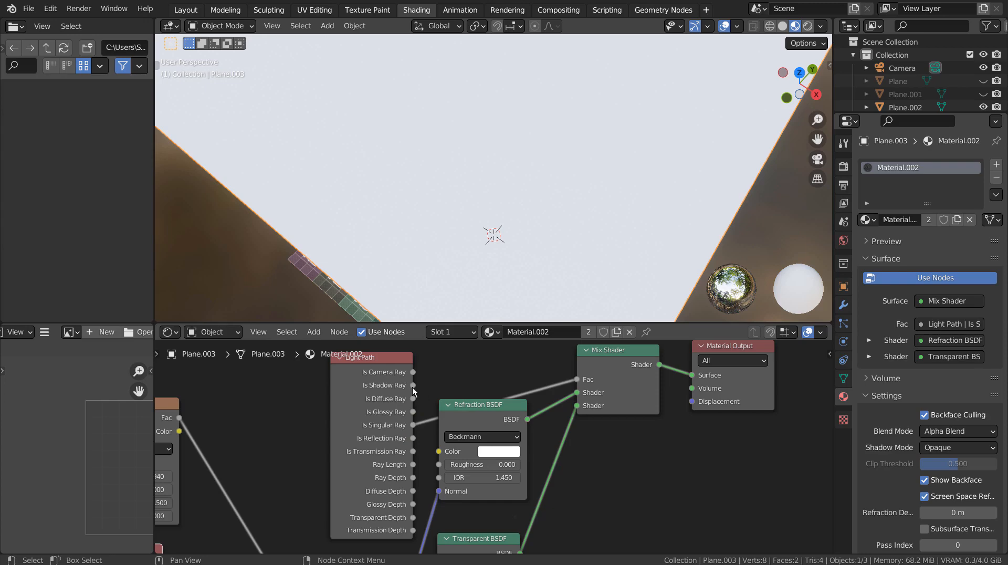
pyautogui.moveTo(413, 385); pyautogui.dragTo(582, 383)
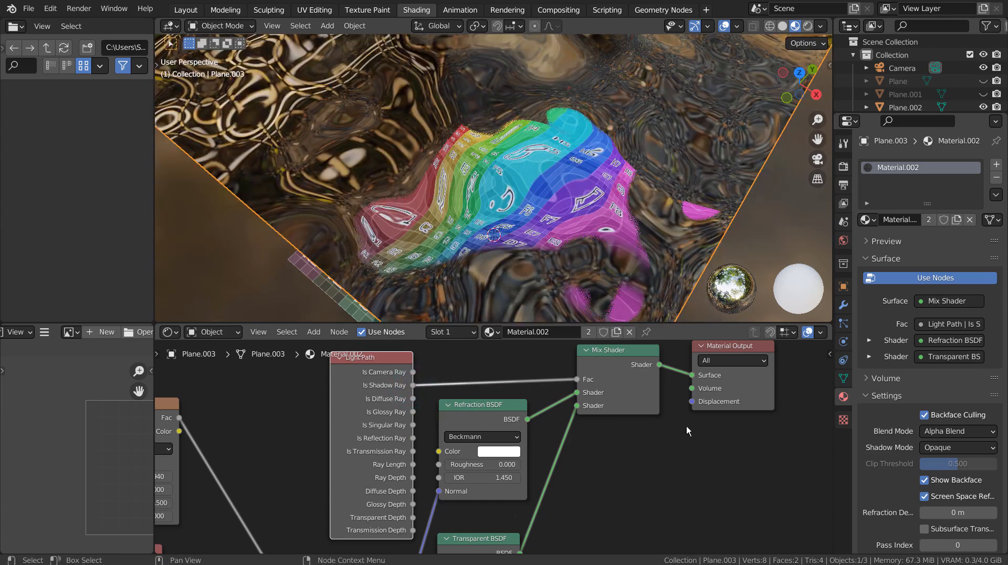
# - Review the whole Material.002 node tree and try adjusting the Roughness of the Refraction BSDF node
pyautogui.scroll(-4, 687, 431)
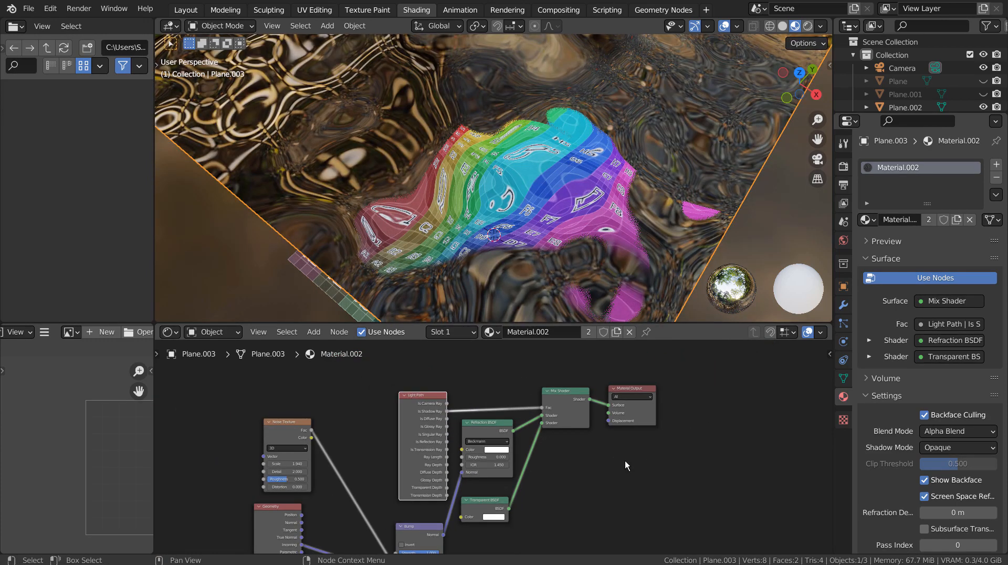
pyautogui.keyDown('shift'); pyautogui.moveTo(645, 446); pyautogui.dragTo(610, 455, button='middle'); pyautogui.keyUp('shift')
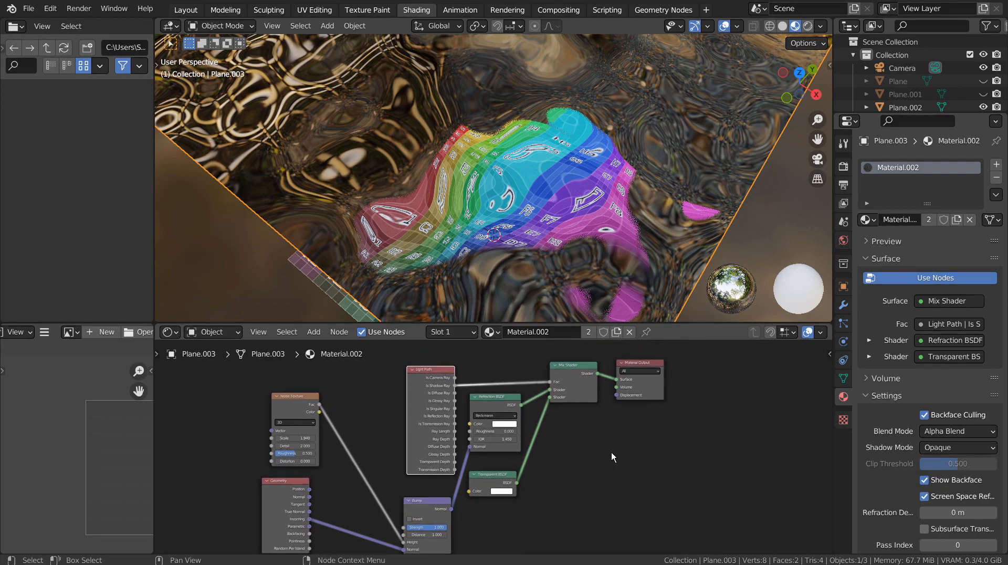
pyautogui.scroll(2, 609, 454)
pyautogui.scroll(8, 610, 457)
pyautogui.moveTo(590, 387); pyautogui.dragTo(565, 431, button='middle')
pyautogui.moveTo(488, 456)
pyautogui.mouseDown()
pyautogui.moveTo(593, 456)
pyautogui.moveTo(473, 456)
pyautogui.mouseUp()
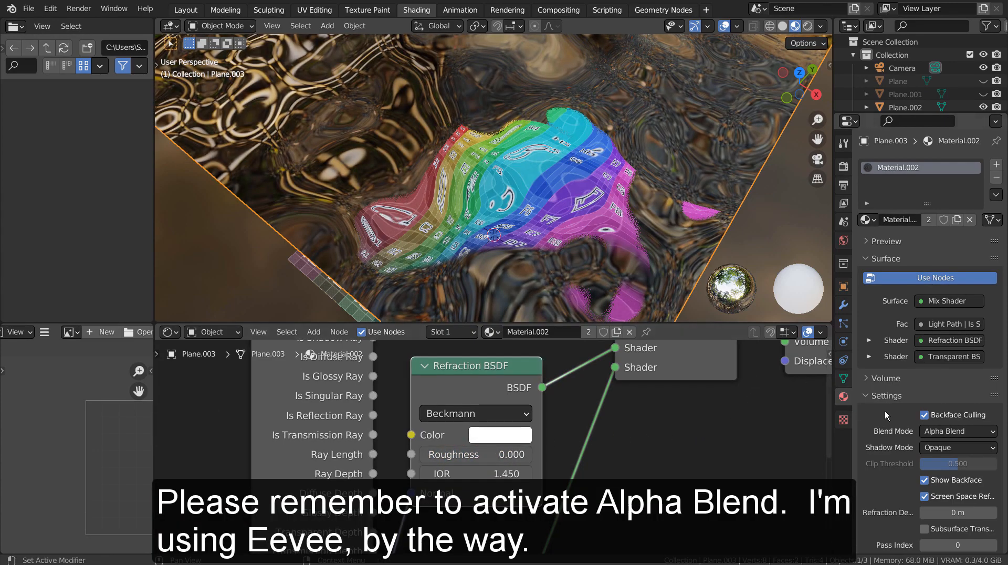
# - Show the material properties of Material.002 maximized to examine its Blend Mode and refraction settings, and restore the layout
pyautogui.hotkey('ctrl', 'space')
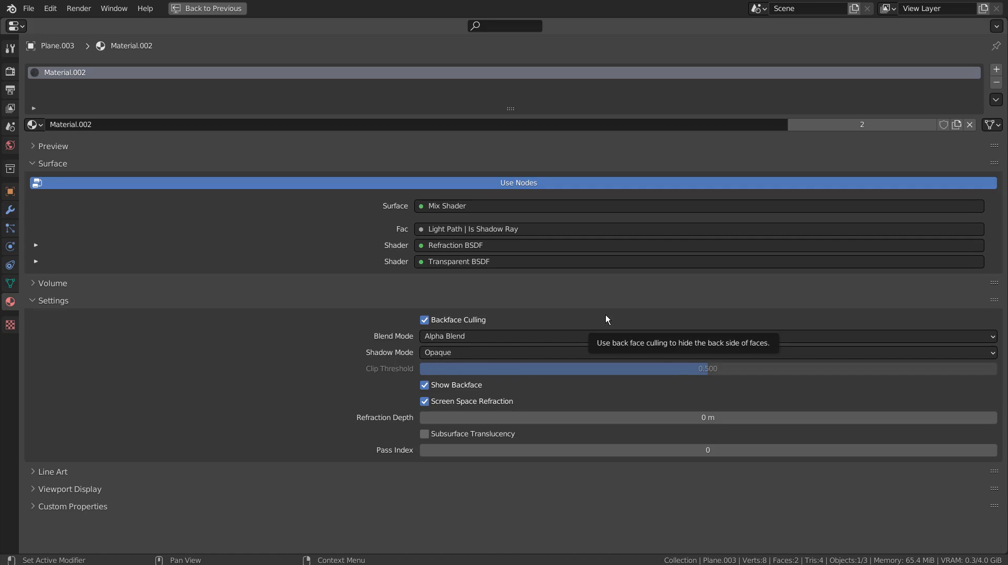
pyautogui.hotkey('ctrl', 'space')
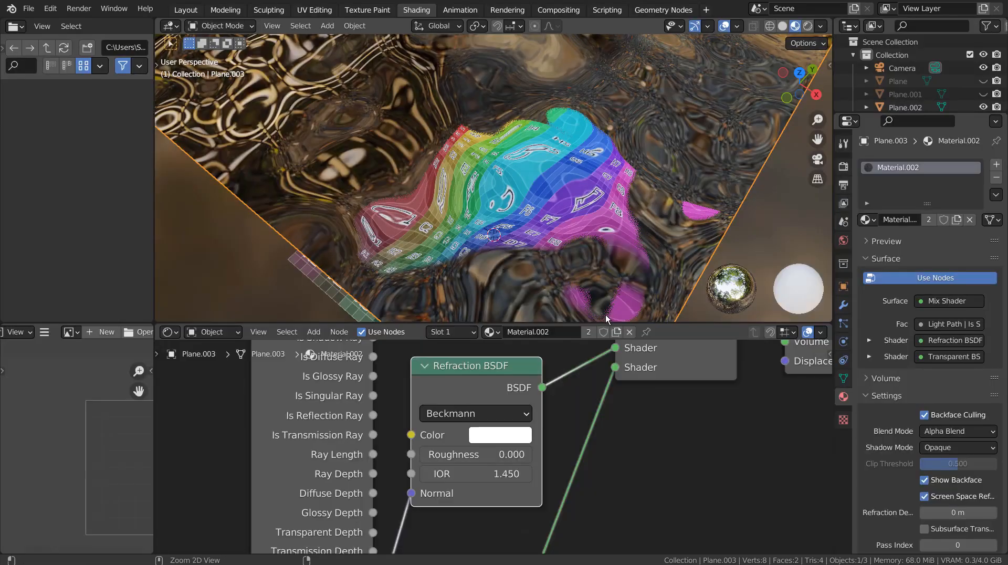
# - Try the Refraction BSDF node's Roughness again and inspect the Transparent BSDF node
pyautogui.moveTo(502, 457); pyautogui.dragTo(629, 445)
pyautogui.scroll(-5, 673, 431)
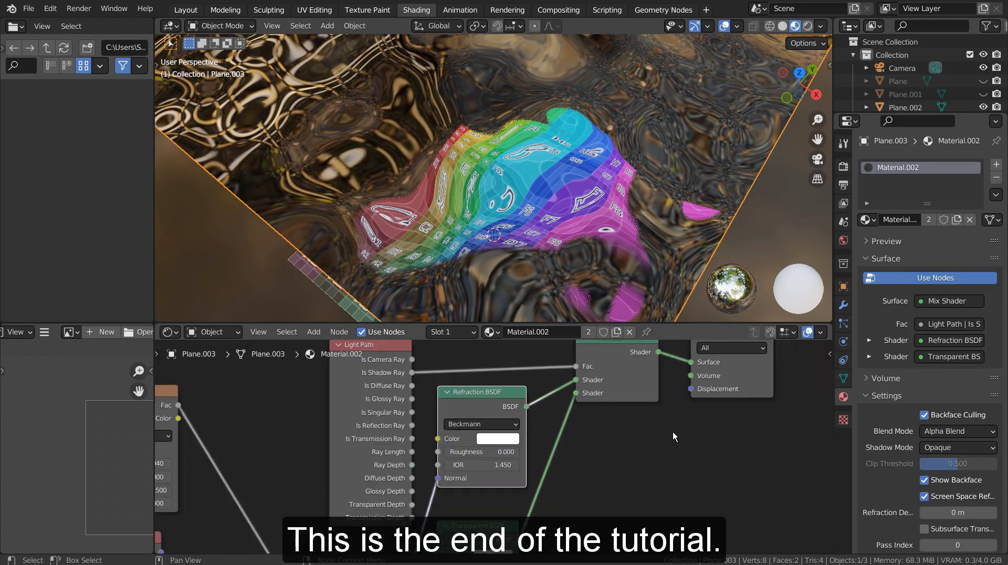
pyautogui.moveTo(672, 463); pyautogui.dragTo(595, 387, button='middle')
pyautogui.scroll(2, 446, 475)
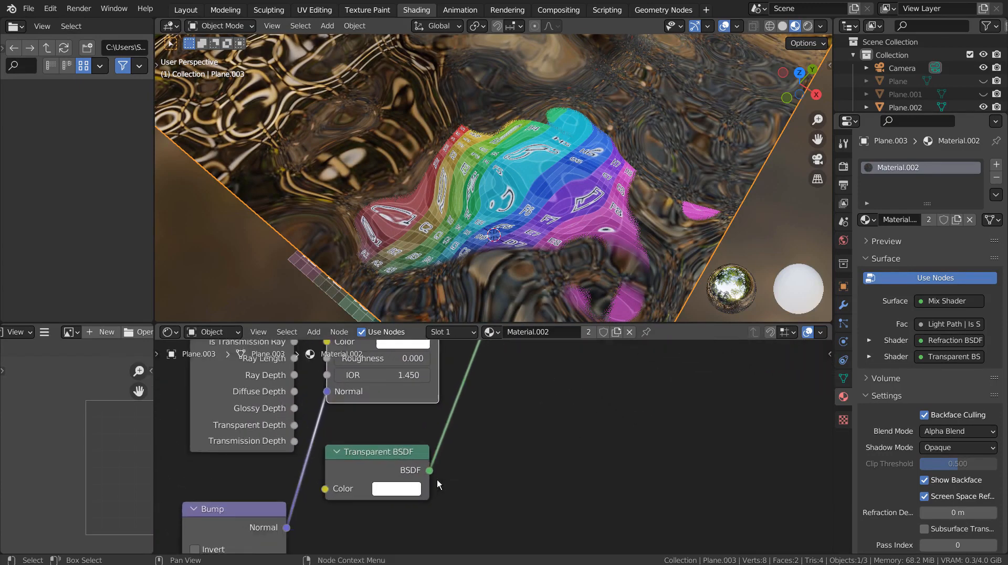
# - Examine the refraction of the color grid through the upper plane from other angles, and show the complete node tree
pyautogui.moveTo(535, 262); pyautogui.dragTo(591, 146, button='middle')
pyautogui.scroll(4, 591, 146)
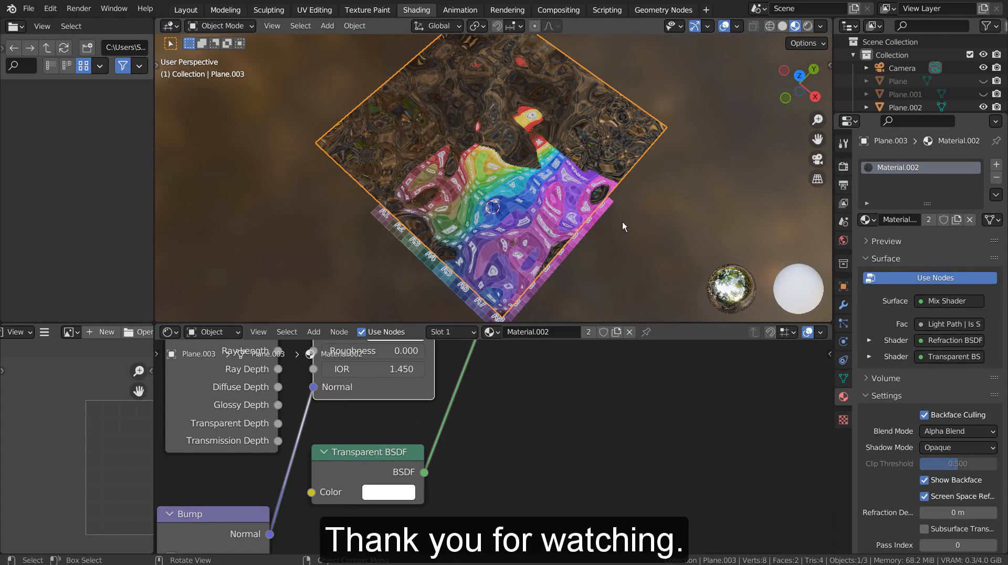
pyautogui.moveTo(622, 221)
pyautogui.mouseDown(button='middle')
pyautogui.moveTo(605, 193)
pyautogui.moveTo(621, 201)
pyautogui.mouseUp(button='middle')
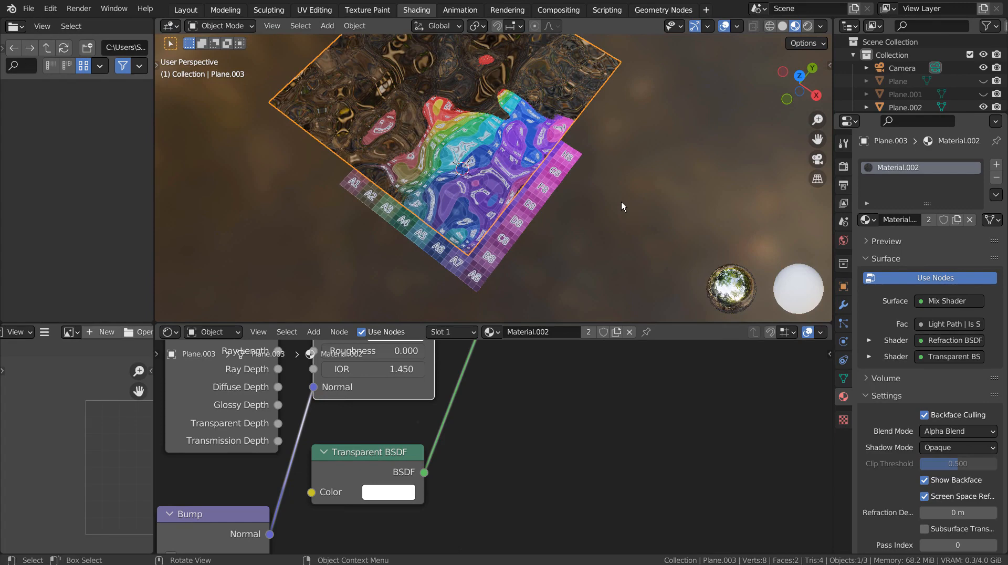
pyautogui.scroll(-5, 594, 480)
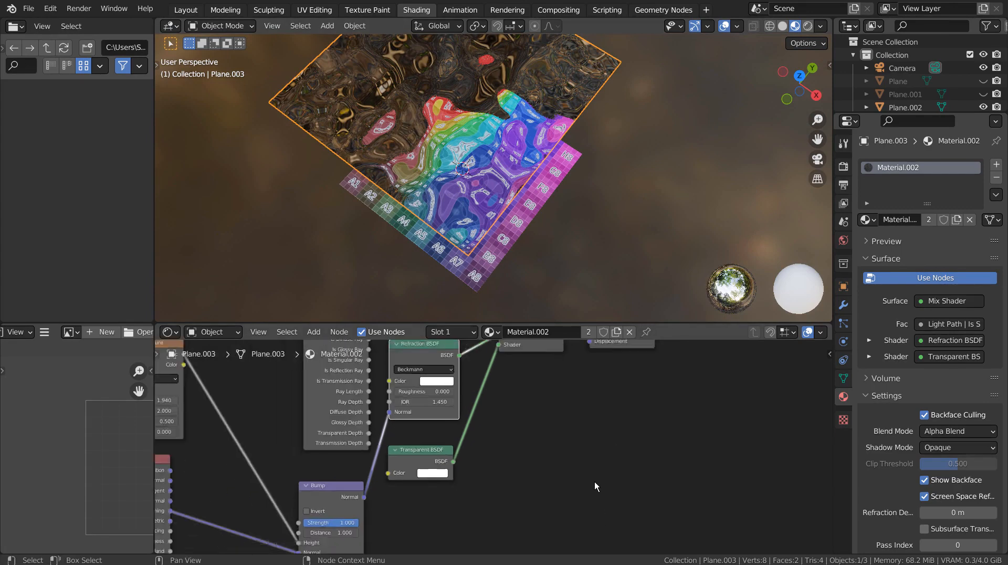
pyautogui.moveTo(570, 460); pyautogui.dragTo(634, 490, button='middle')
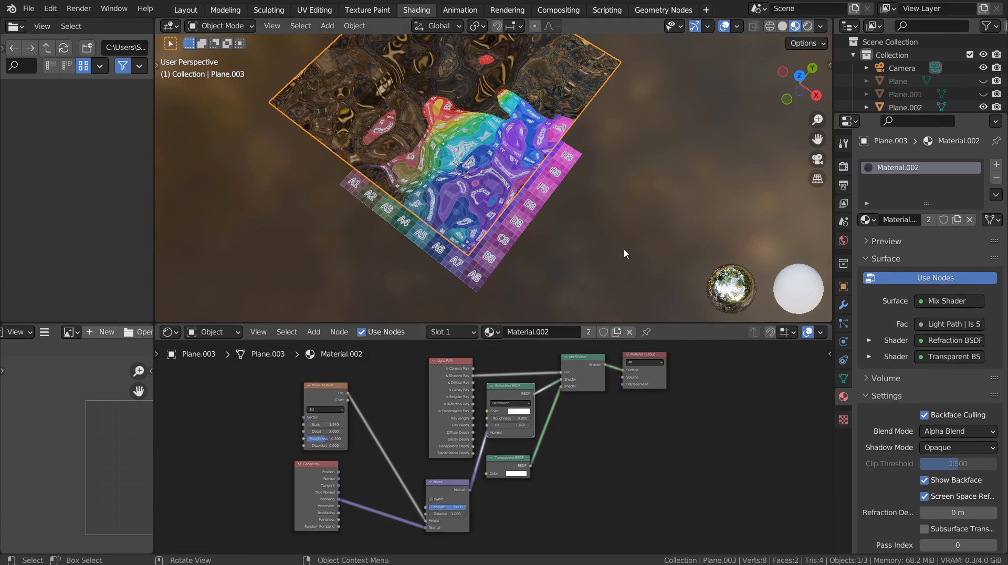